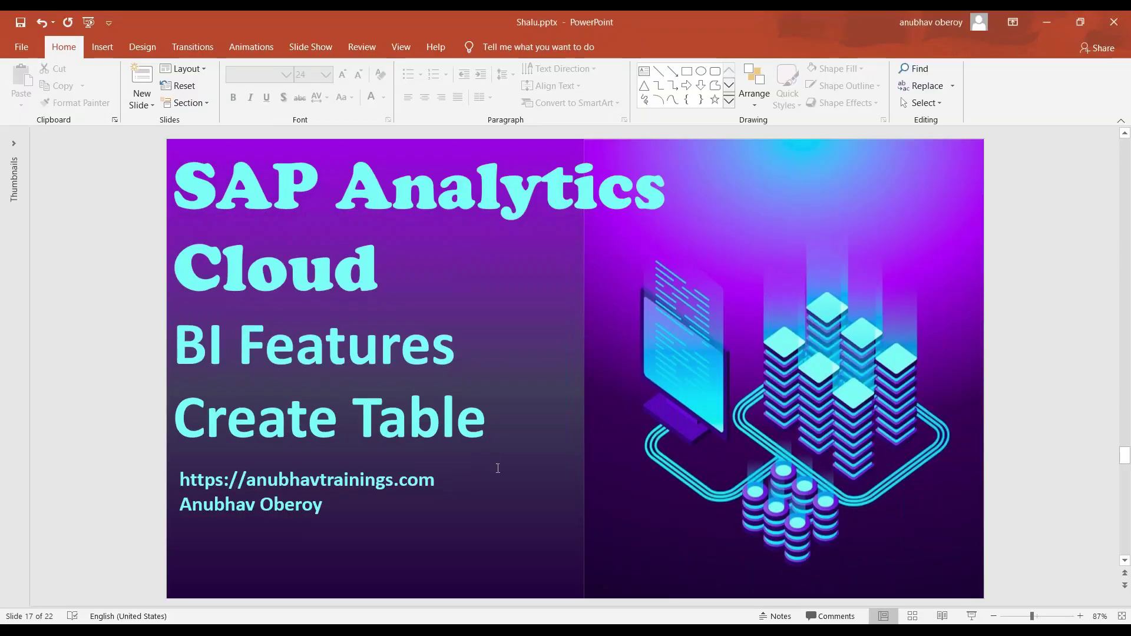
- Switch to the browser tab showing the Pandemic Dashboard story
{"action": "left_click", "coordinate": [387, 622]}
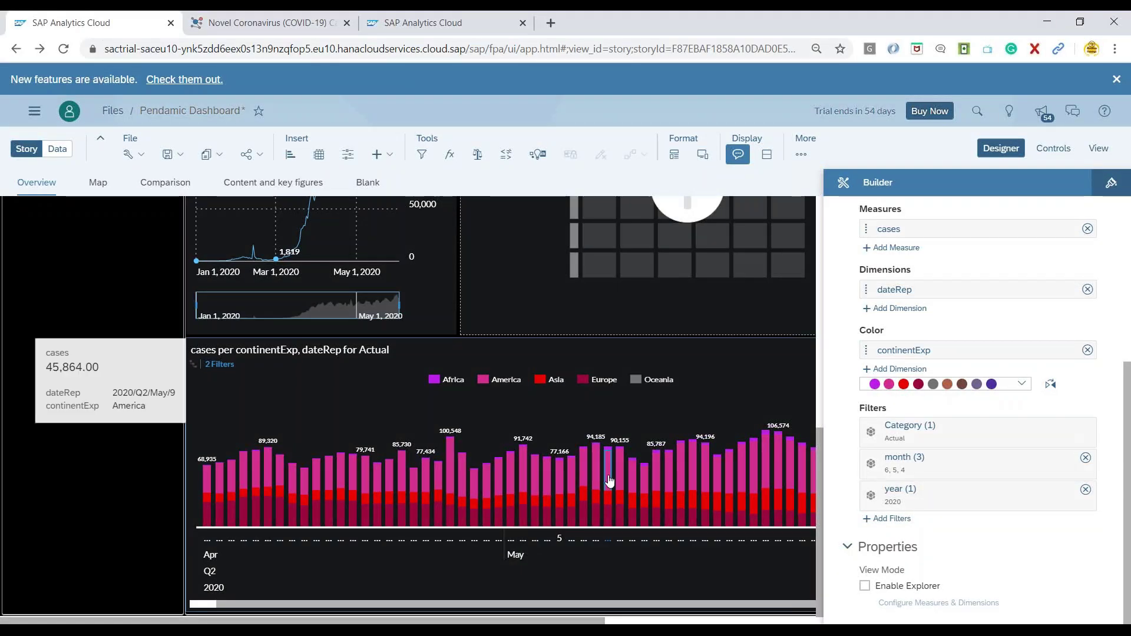
{"action": "scroll", "coordinate": [669, 417], "scroll_direction": "left", "scroll_amount": 2}
{"action": "scroll", "coordinate": [340, 348], "scroll_direction": "up", "scroll_amount": 8}
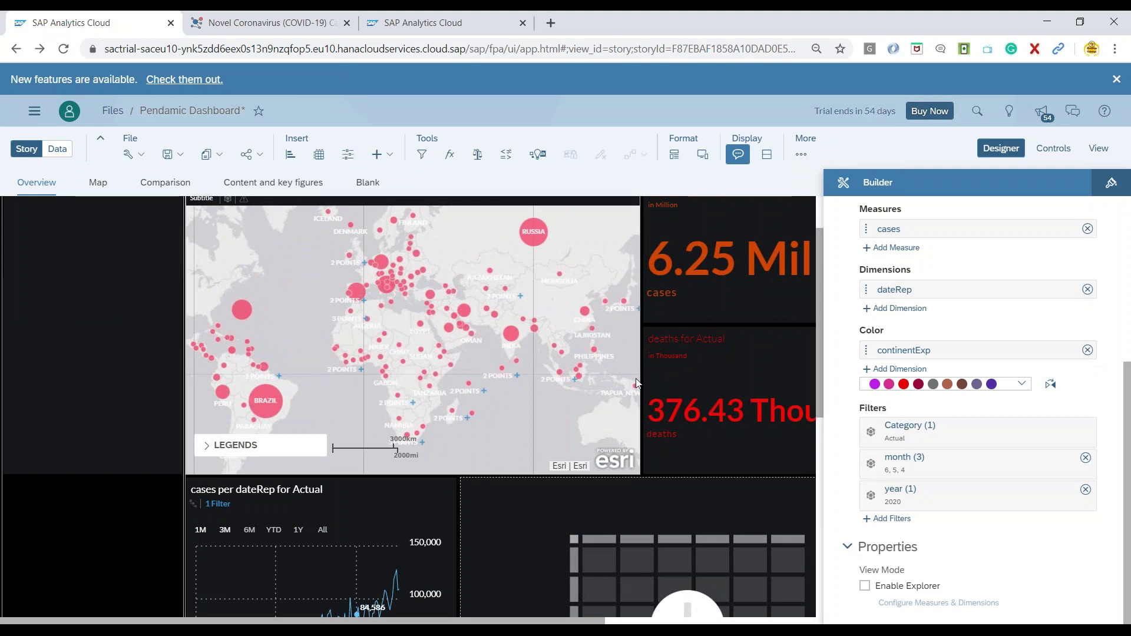
- Turn off Designer and scroll to the empty table placeholder beside the line chart
{"action": "left_click", "coordinate": [1009, 155]}
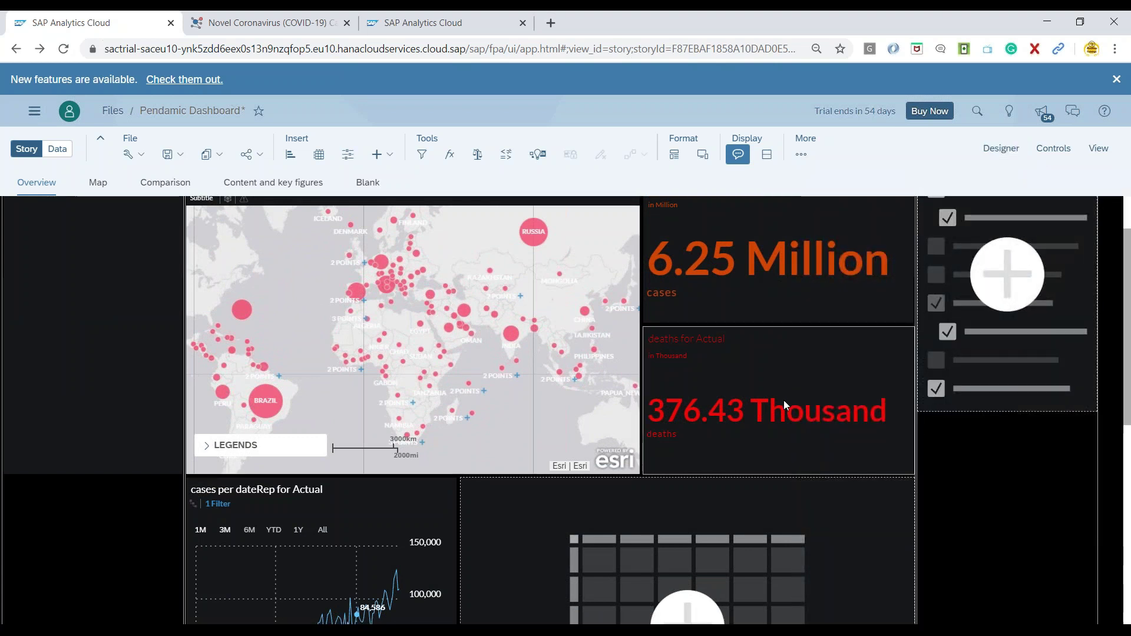
{"action": "scroll", "coordinate": [784, 403], "scroll_direction": "down", "scroll_amount": 7}
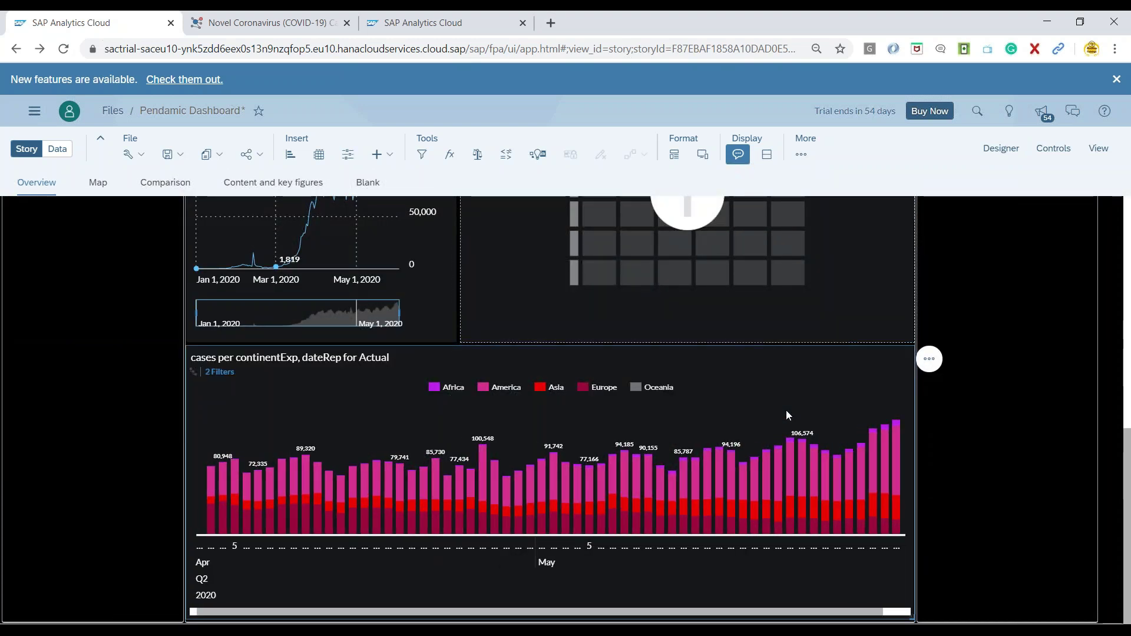
{"action": "scroll", "coordinate": [621, 442], "scroll_direction": "up", "scroll_amount": 6}
{"action": "scroll", "coordinate": [405, 344], "scroll_direction": "up", "scroll_amount": 2}
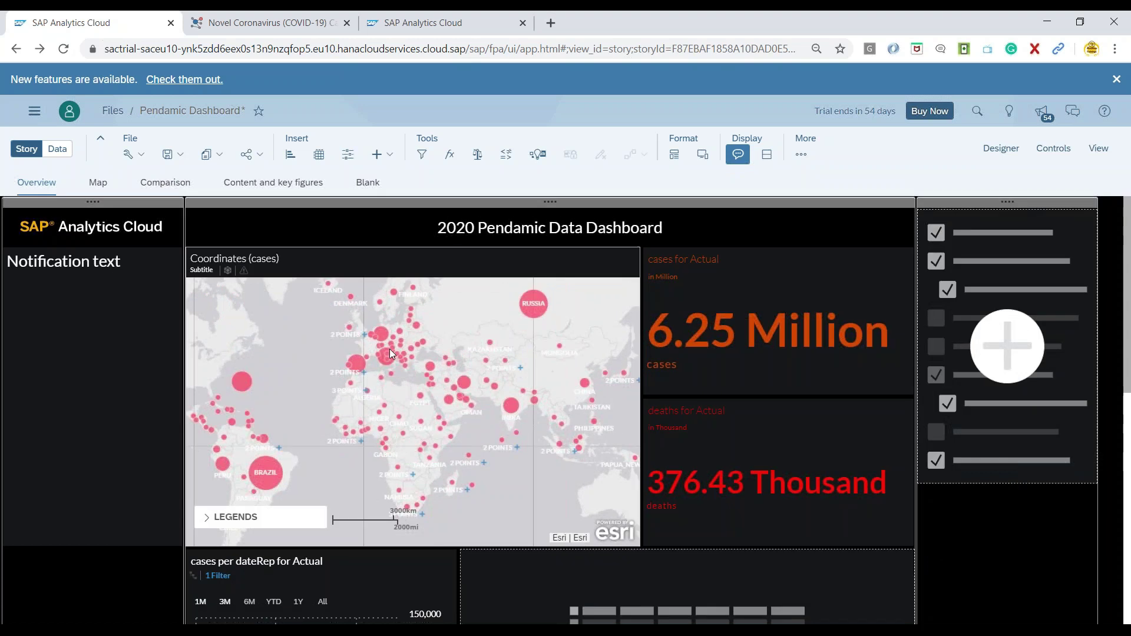
{"action": "scroll", "coordinate": [742, 395], "scroll_direction": "down", "scroll_amount": 5}
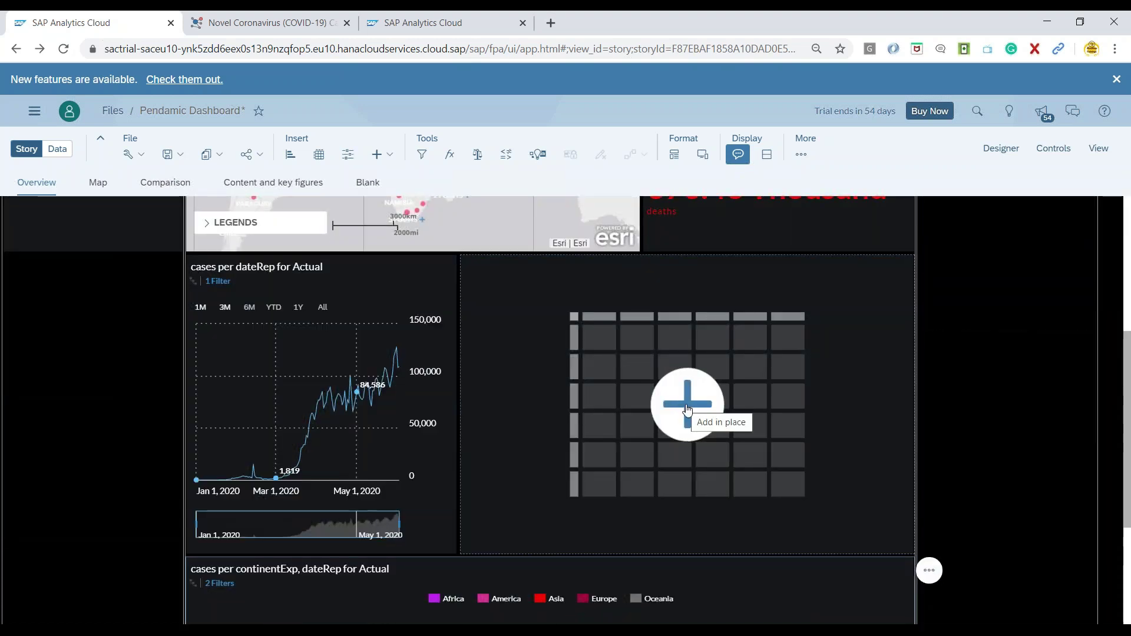
- Add a table in the placeholder with countriesAndTerritories and countryterritoryCode as row dimensions
{"action": "left_click", "coordinate": [688, 406]}
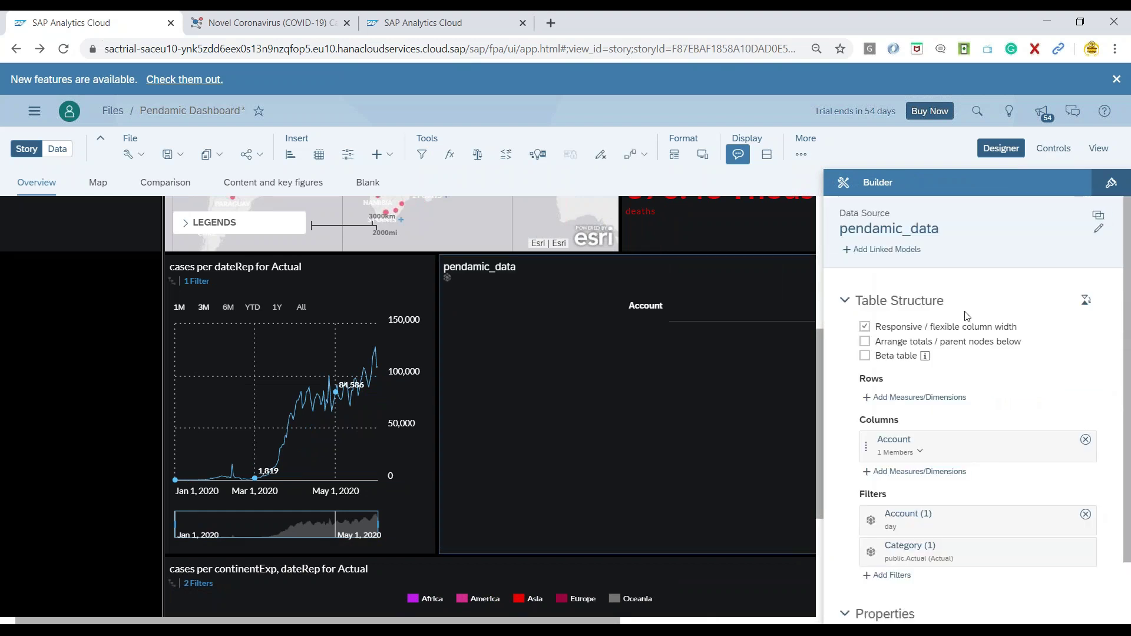
{"action": "scroll", "coordinate": [935, 398], "scroll_direction": "down", "scroll_amount": 2}
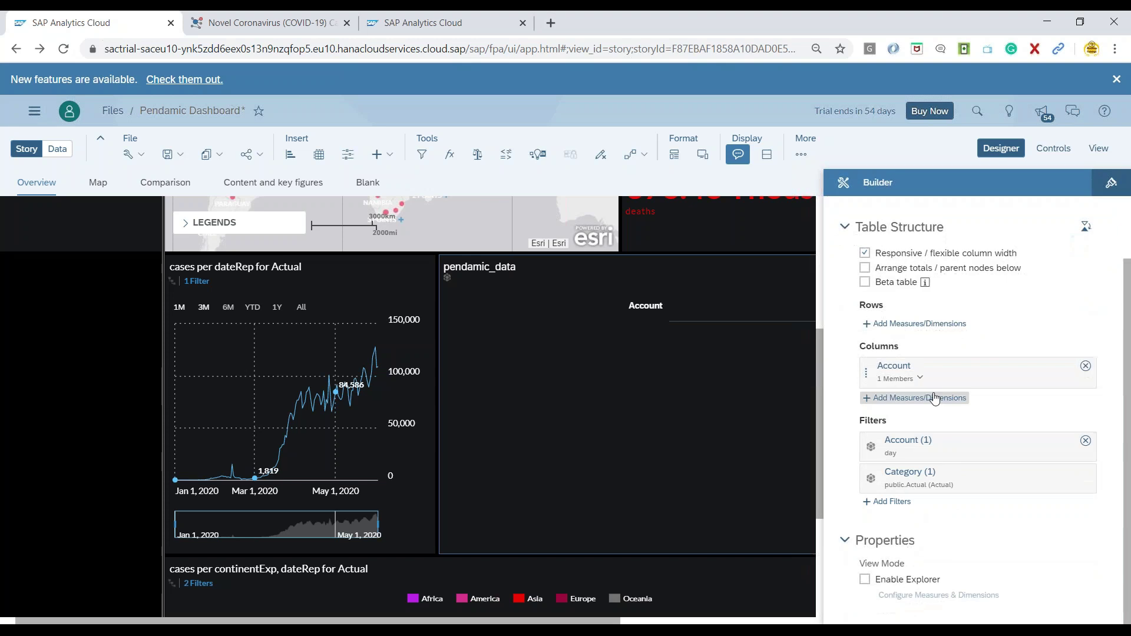
{"action": "left_click", "coordinate": [932, 327]}
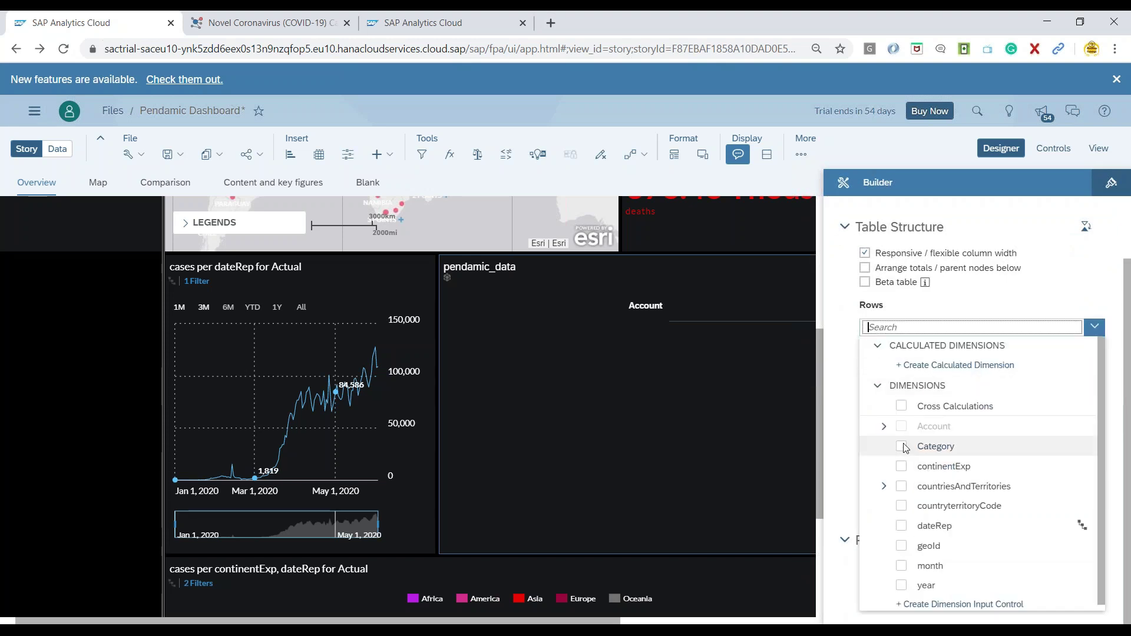
{"action": "left_click", "coordinate": [901, 487]}
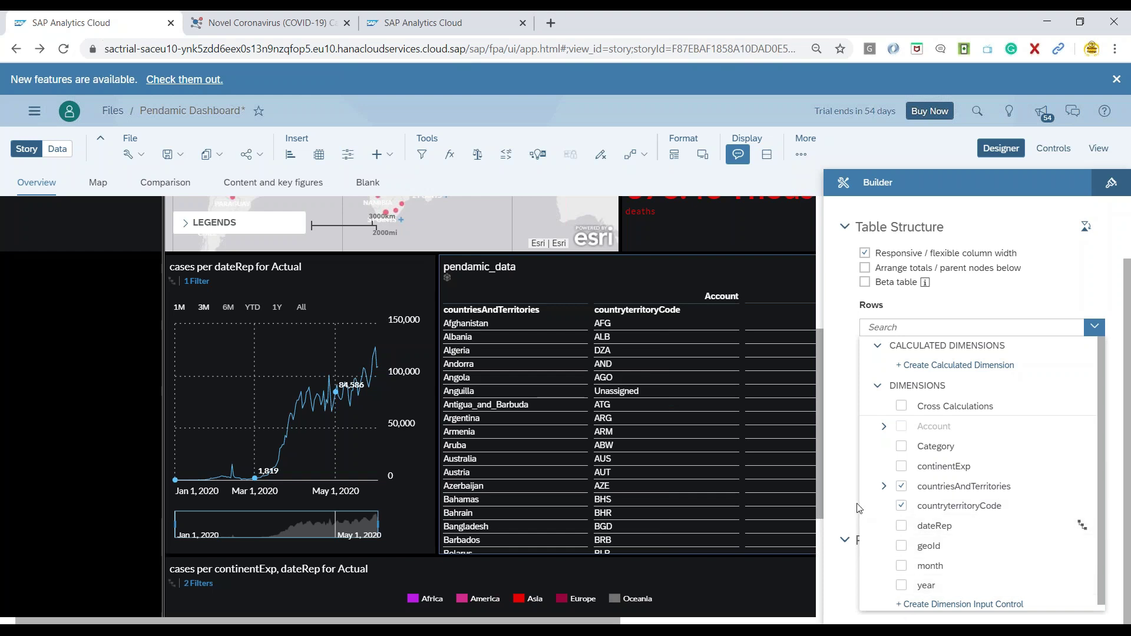
{"action": "left_click", "coordinate": [849, 483]}
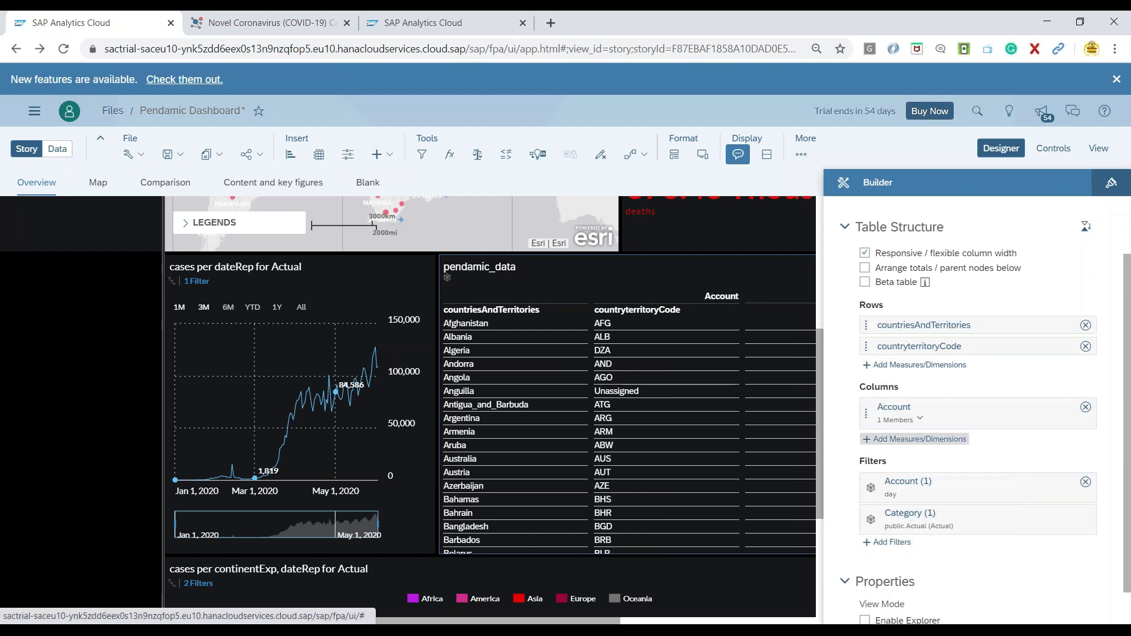
- Leave the column dimensions unchanged and exit Designer to view the pendamic_data table
{"action": "left_click", "coordinate": [949, 447]}
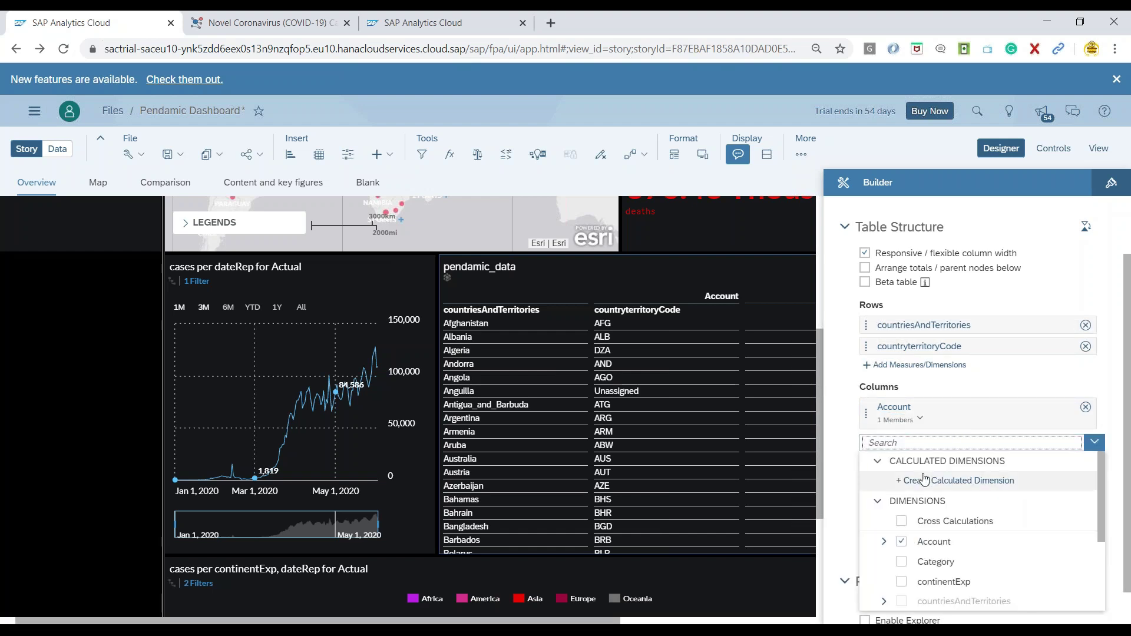
{"action": "left_click", "coordinate": [851, 441]}
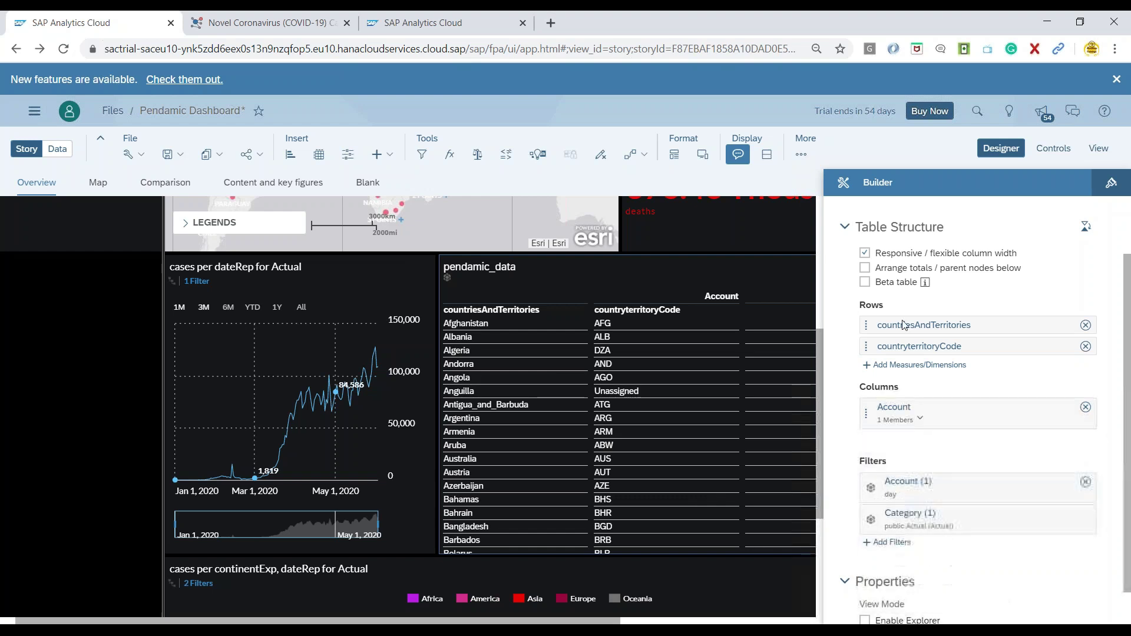
{"action": "left_click", "coordinate": [1001, 148]}
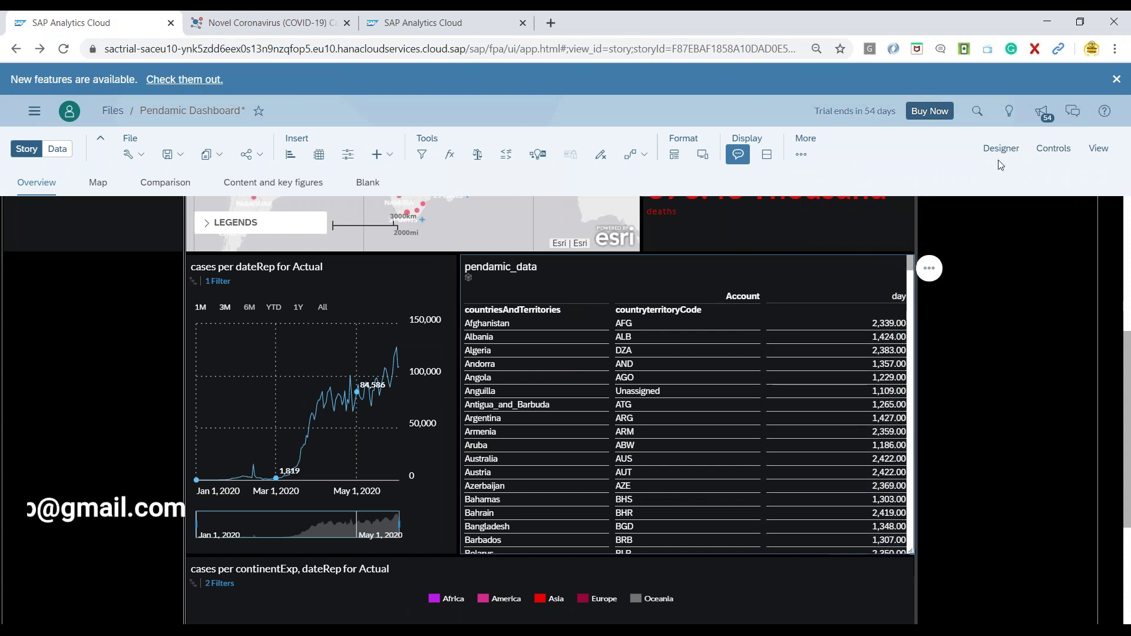
- Filter the Account members to show cases and deaths instead of day
{"action": "left_click", "coordinate": [1010, 149]}
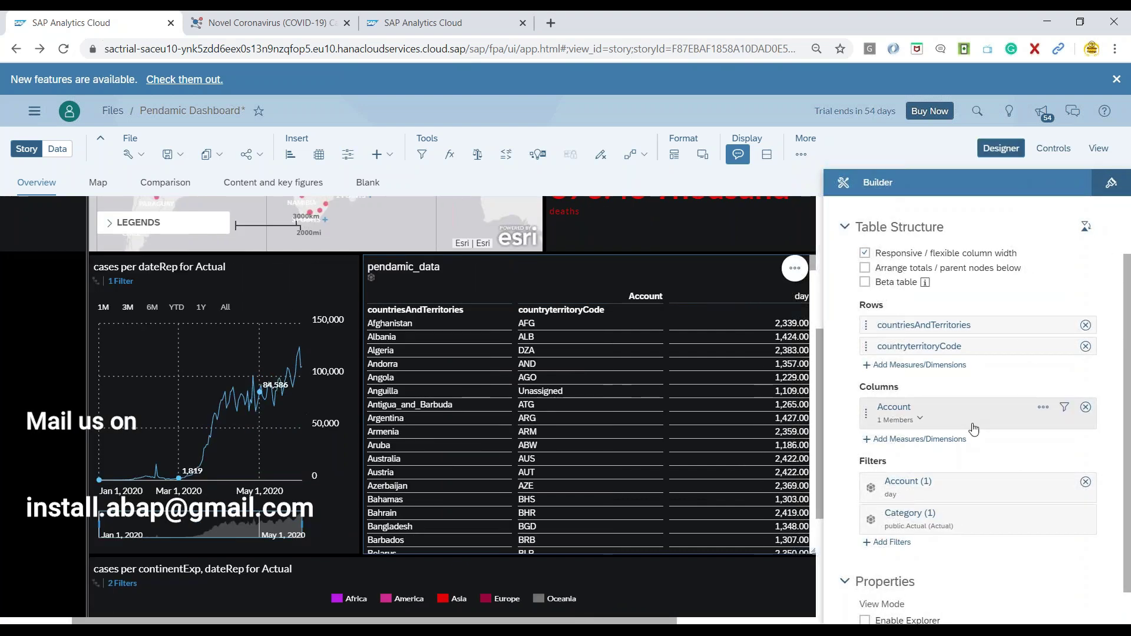
{"action": "left_click", "coordinate": [1043, 409]}
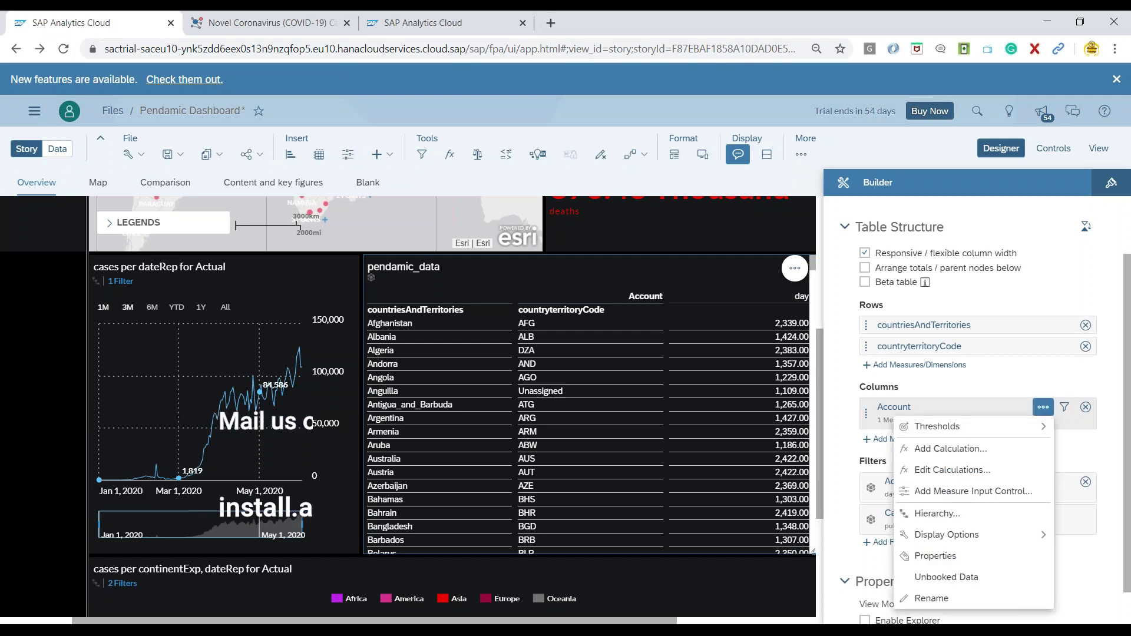
{"action": "left_click", "coordinate": [1064, 409]}
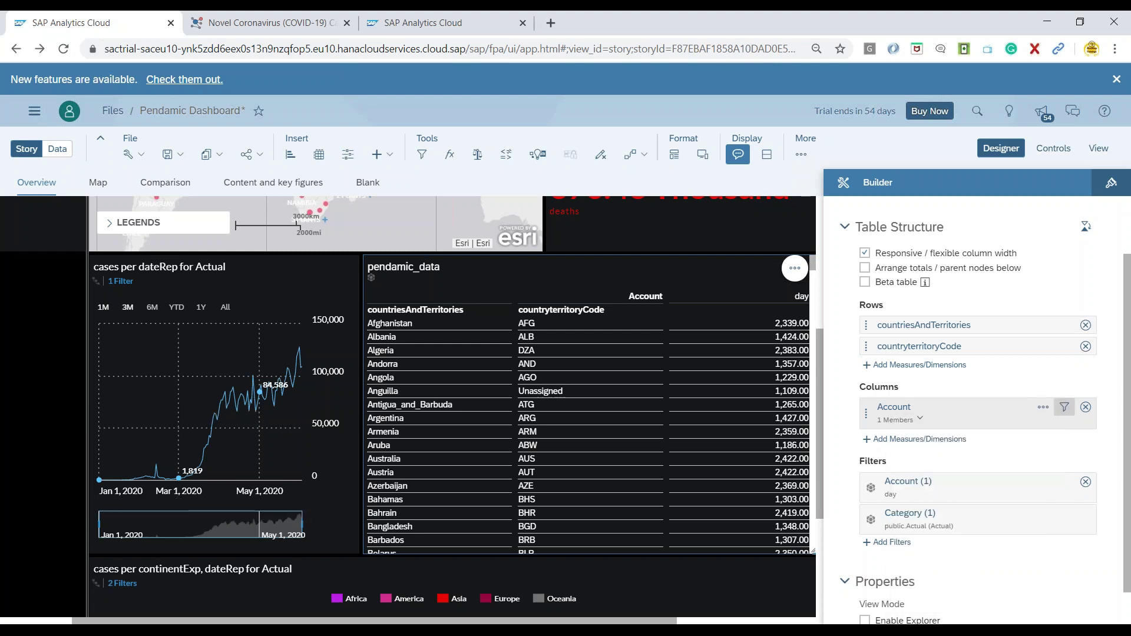
{"action": "left_click", "coordinate": [1065, 409]}
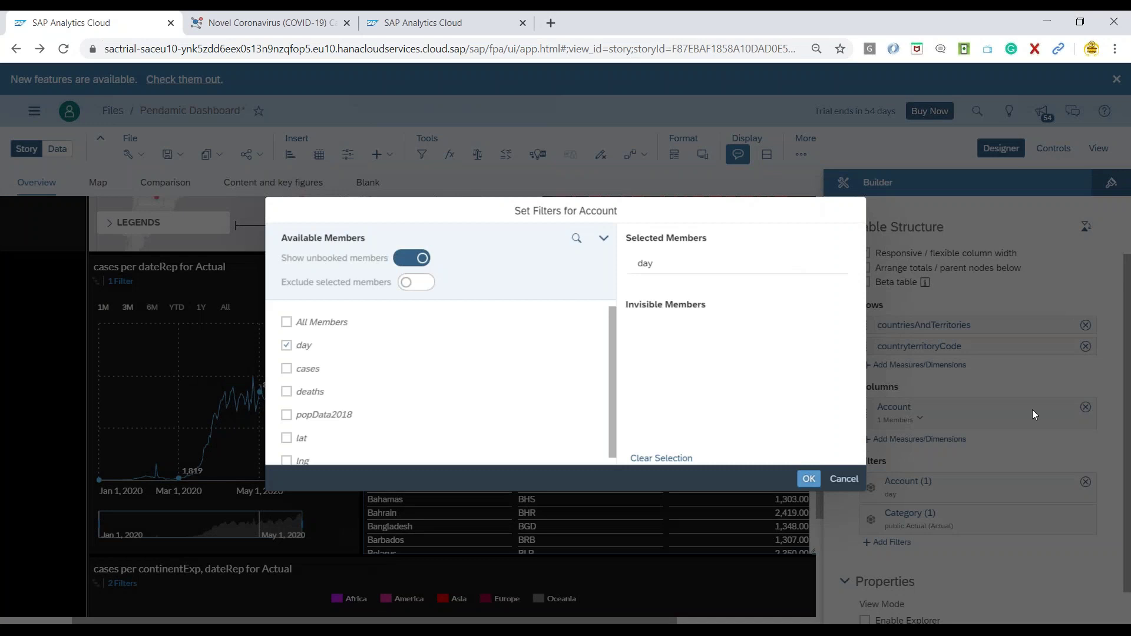
{"action": "left_click", "coordinate": [287, 345]}
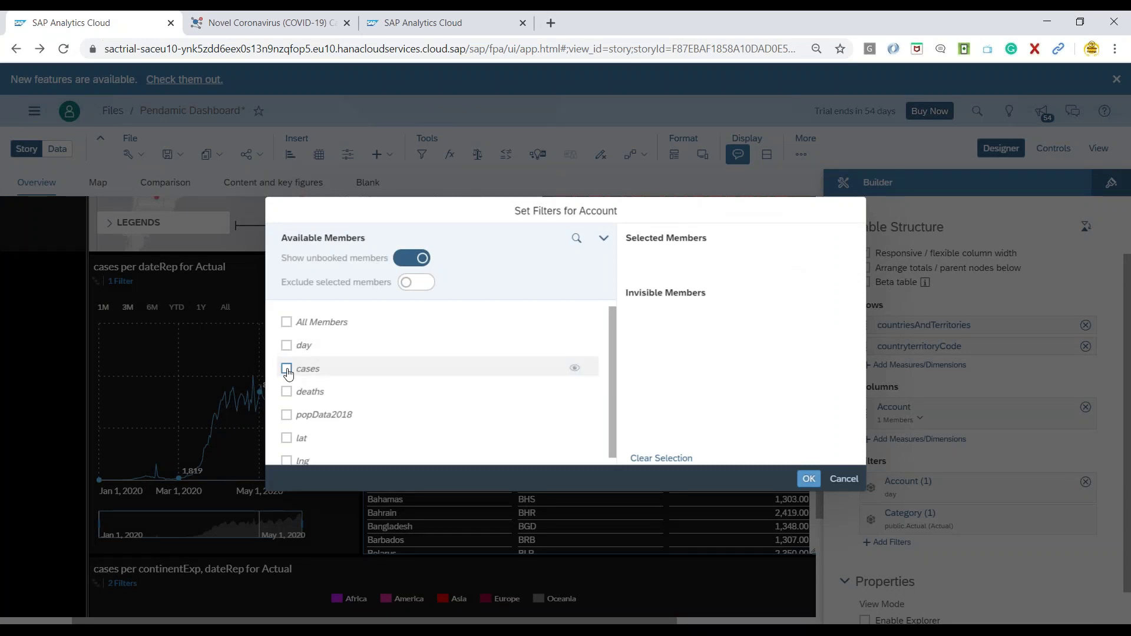
{"action": "left_click", "coordinate": [286, 368]}
{"action": "left_click", "coordinate": [287, 392]}
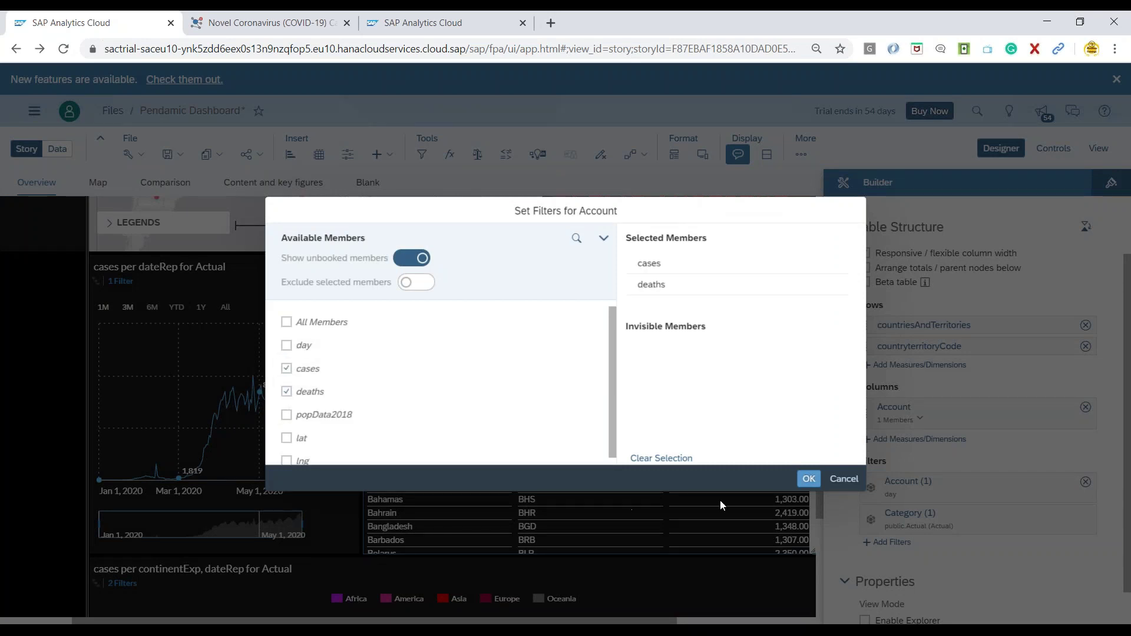
{"action": "left_click", "coordinate": [809, 480]}
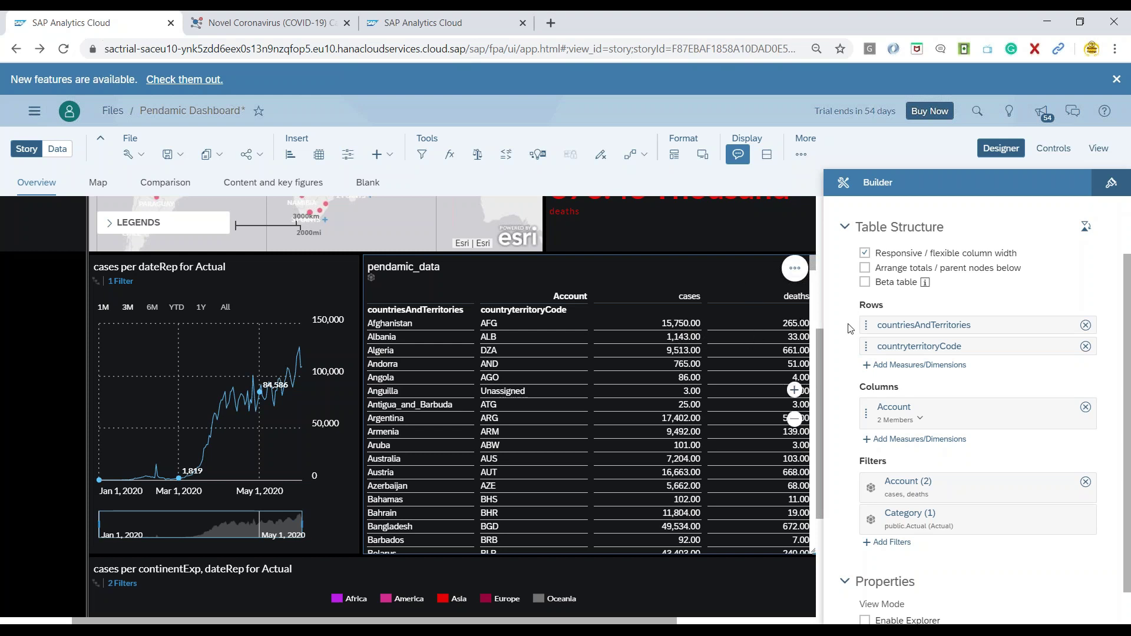
- Set the table's Expand Icon color fill to red in Styling
{"action": "left_click", "coordinate": [1111, 185]}
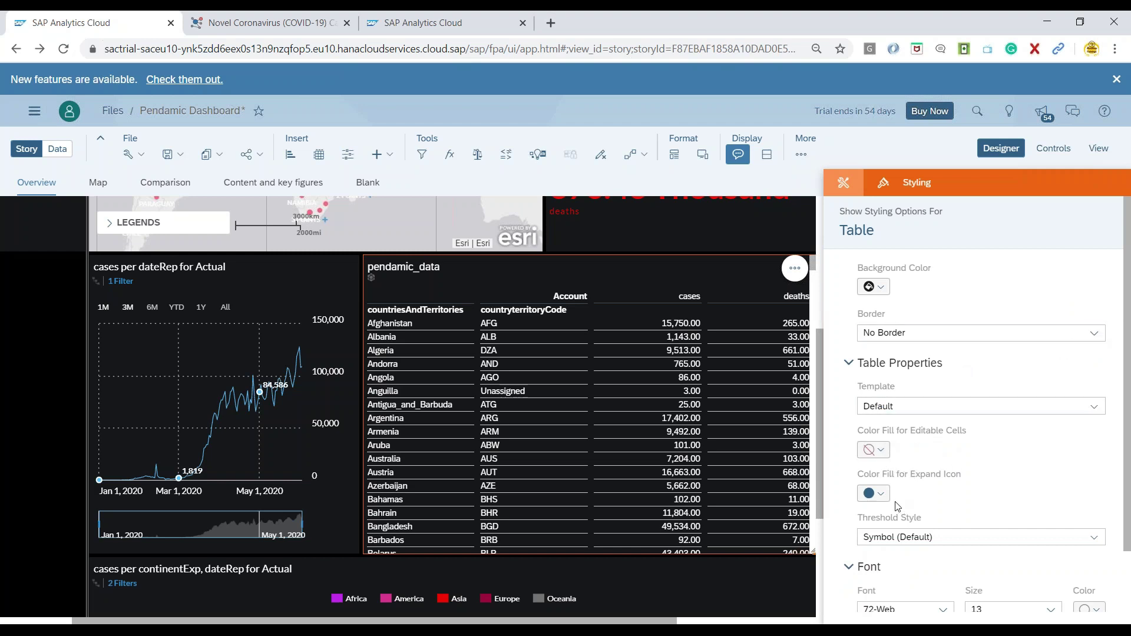
{"action": "scroll", "coordinate": [1000, 518], "scroll_direction": "down", "scroll_amount": 1}
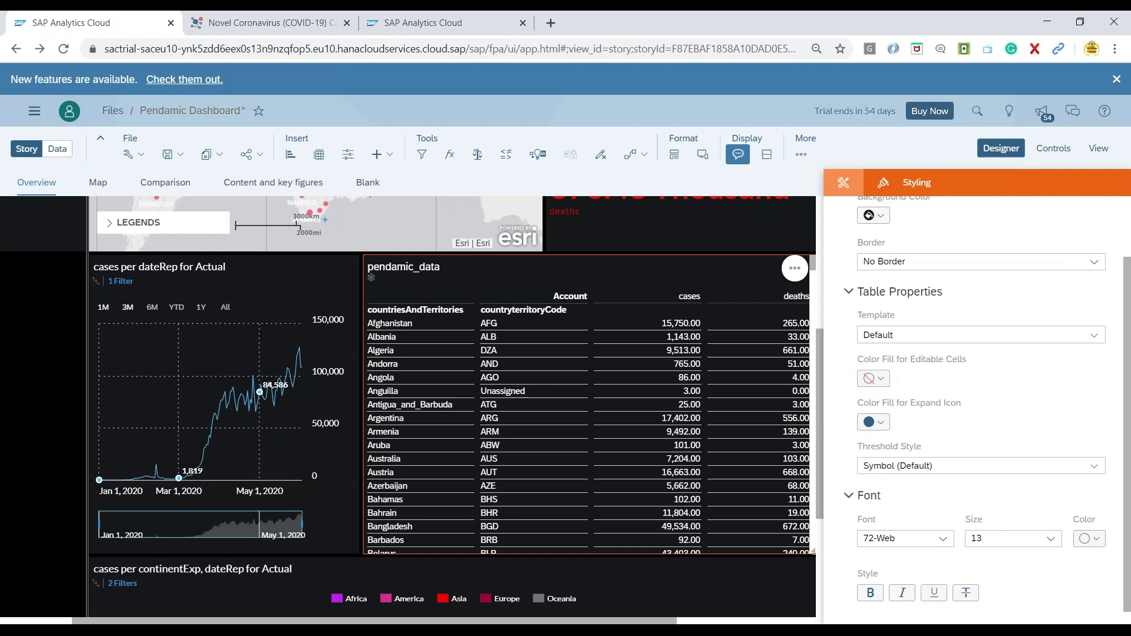
{"action": "left_click", "coordinate": [873, 421]}
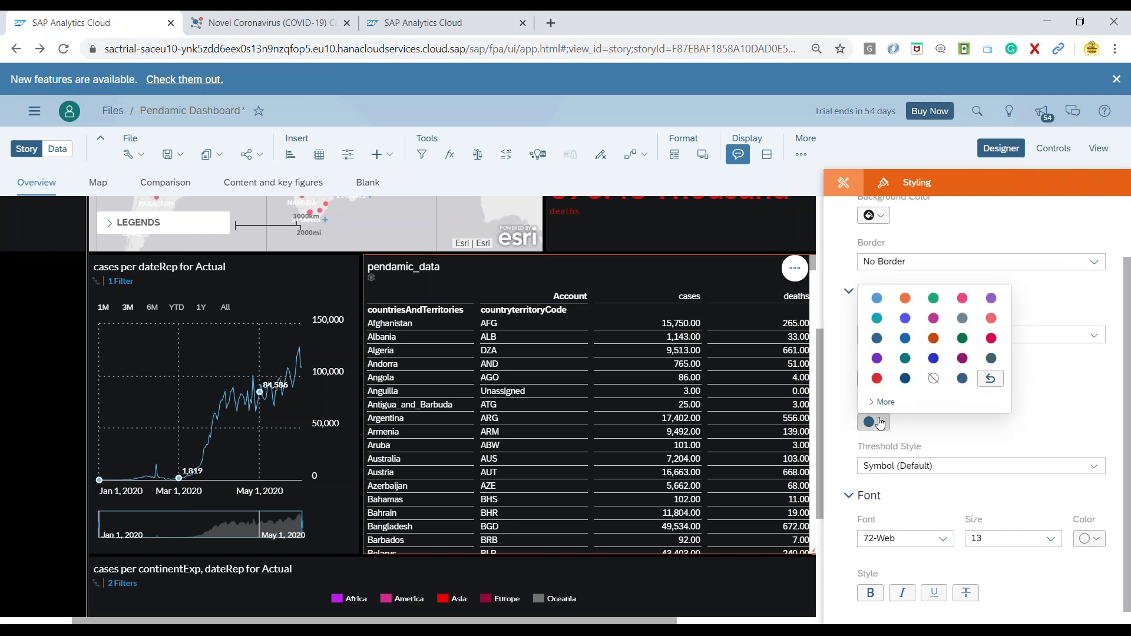
{"action": "left_click", "coordinate": [874, 380]}
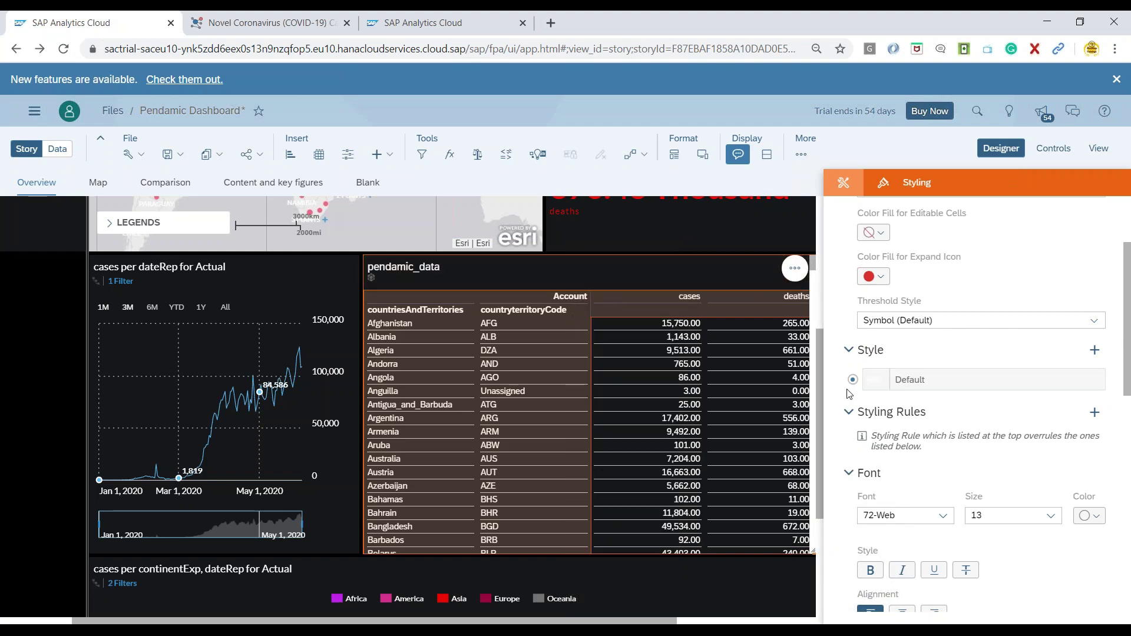
- Try Thousand scale for all measures, then set the number scale back to Default
{"action": "scroll", "coordinate": [966, 471], "scroll_direction": "down", "scroll_amount": 7}
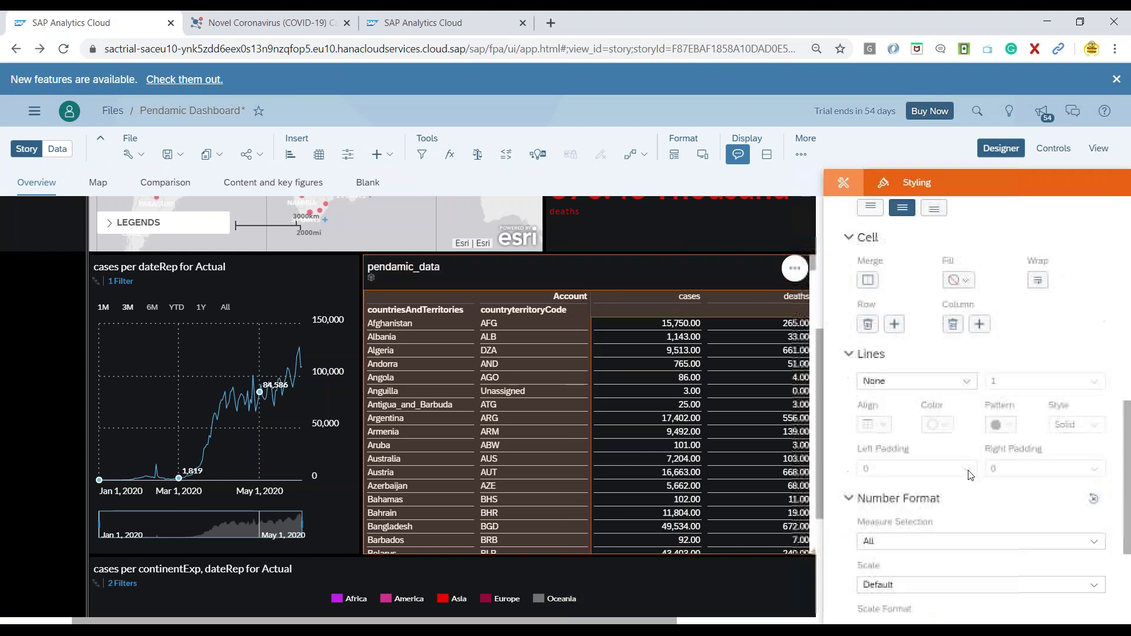
{"action": "scroll", "coordinate": [968, 471], "scroll_direction": "down", "scroll_amount": 3}
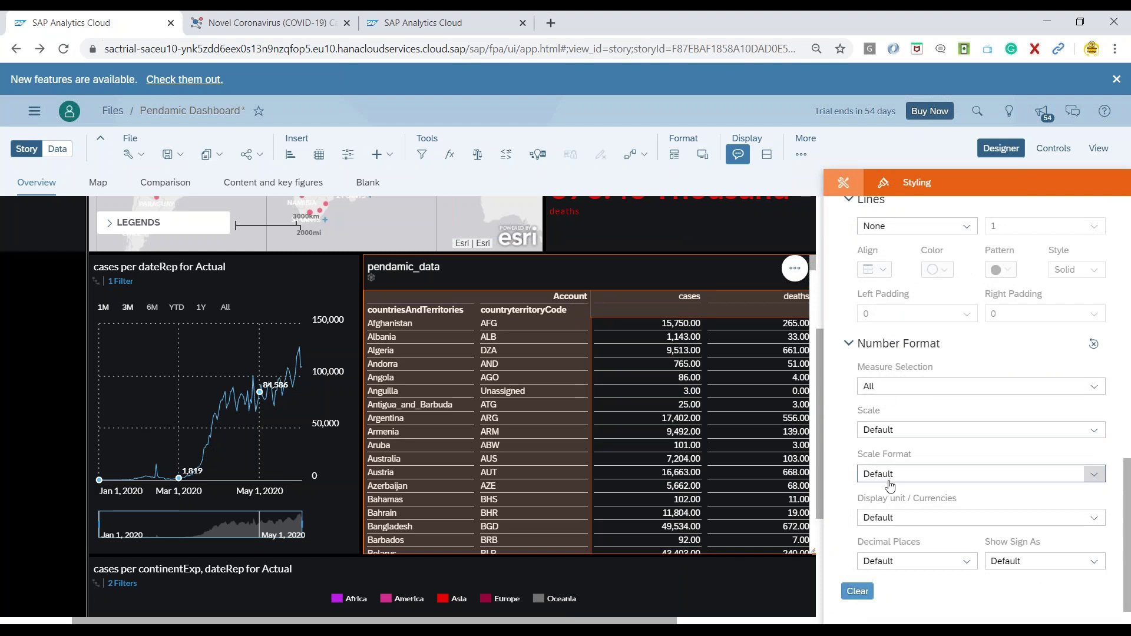
{"action": "left_click", "coordinate": [1094, 387]}
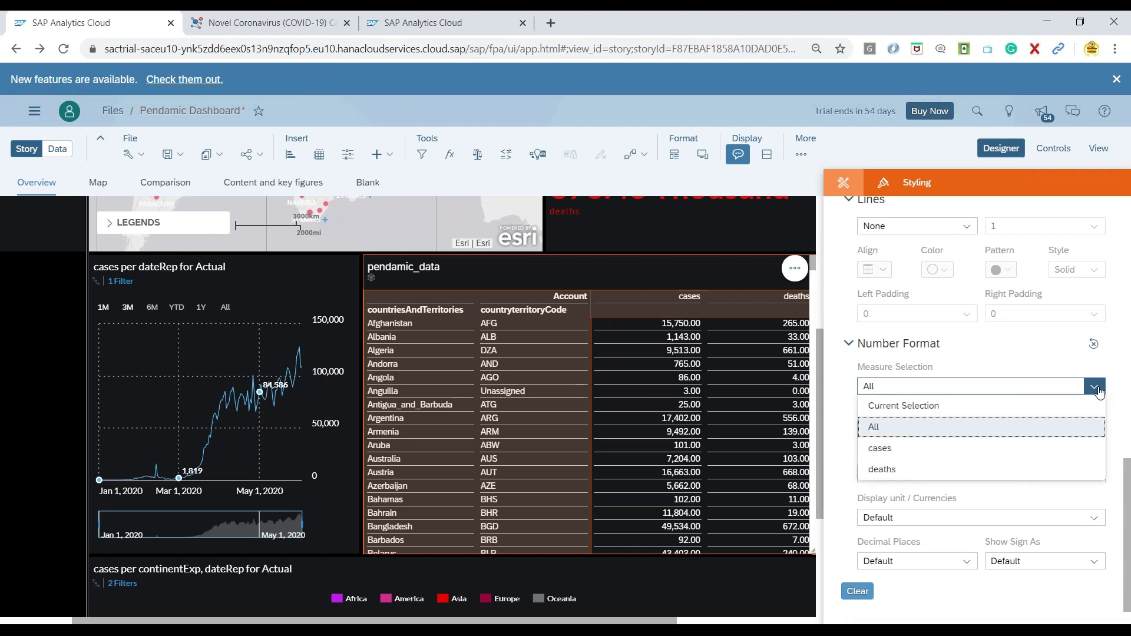
{"action": "left_click", "coordinate": [1097, 389]}
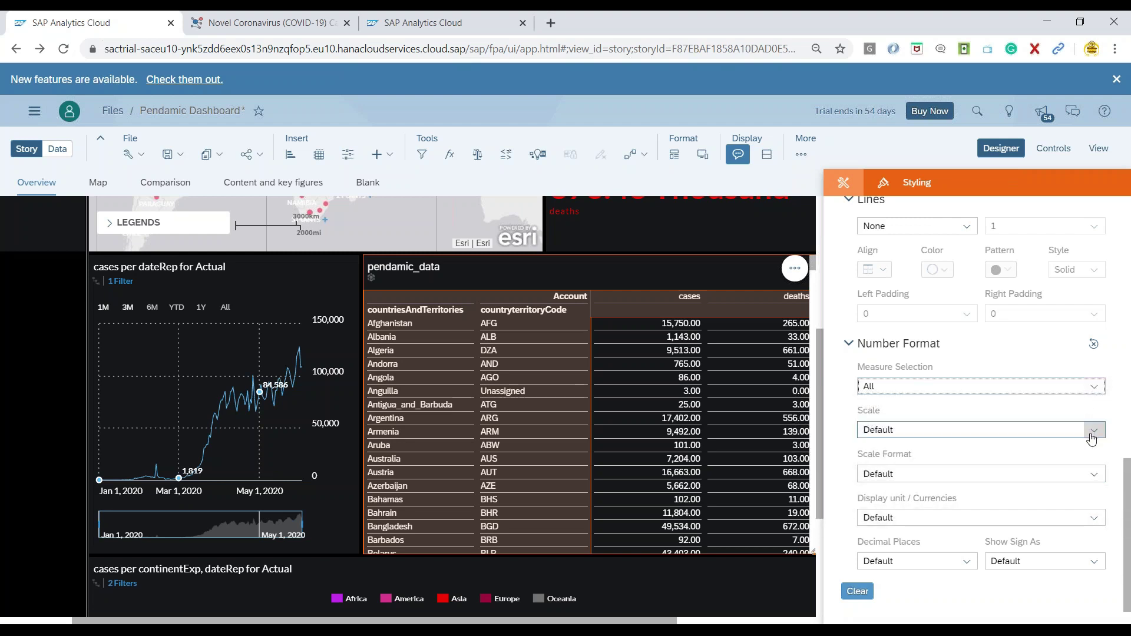
{"action": "left_click", "coordinate": [1091, 438]}
{"action": "left_click", "coordinate": [946, 502]}
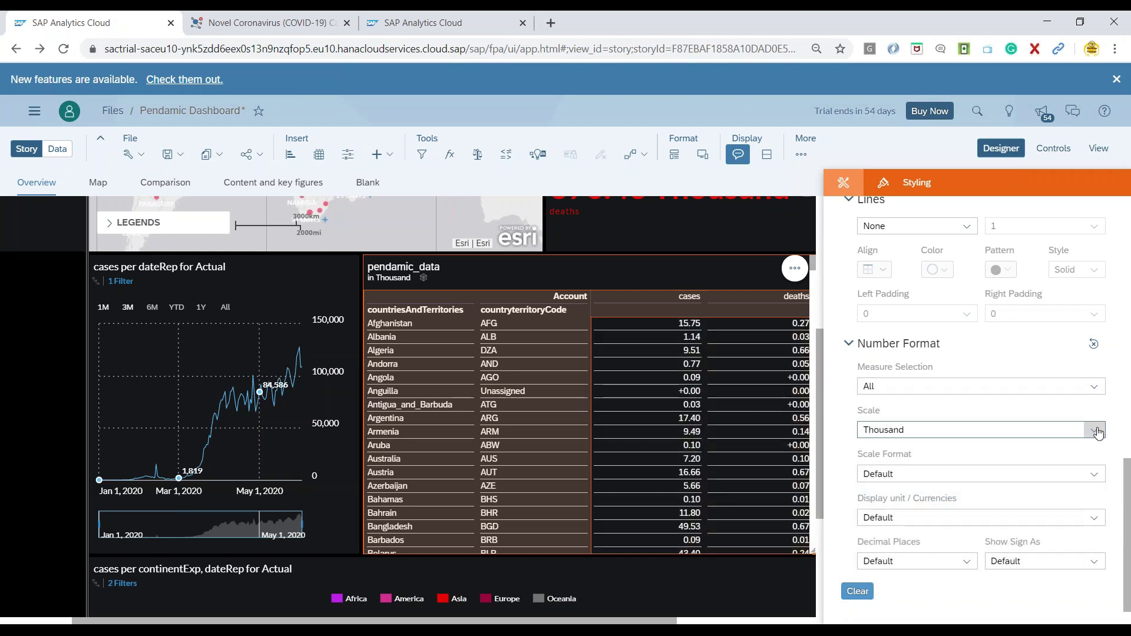
{"action": "left_click", "coordinate": [1095, 431]}
{"action": "left_click", "coordinate": [908, 451]}
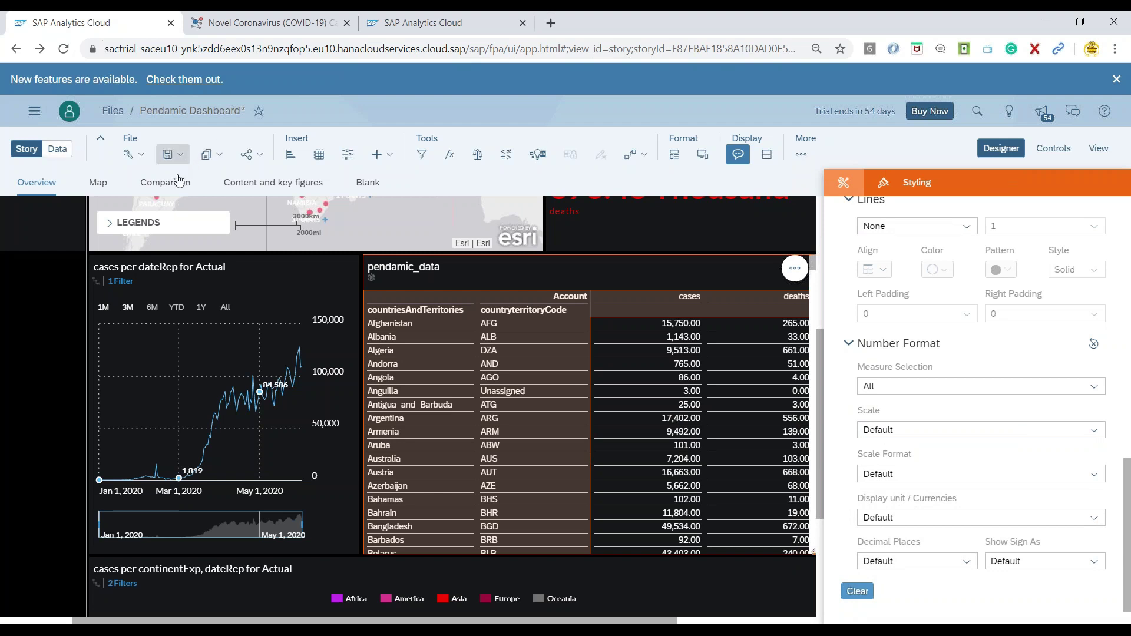
- Switch to View mode and save the story with Ctrl+S
{"action": "left_click", "coordinate": [182, 157]}
{"action": "left_click", "coordinate": [175, 174]}
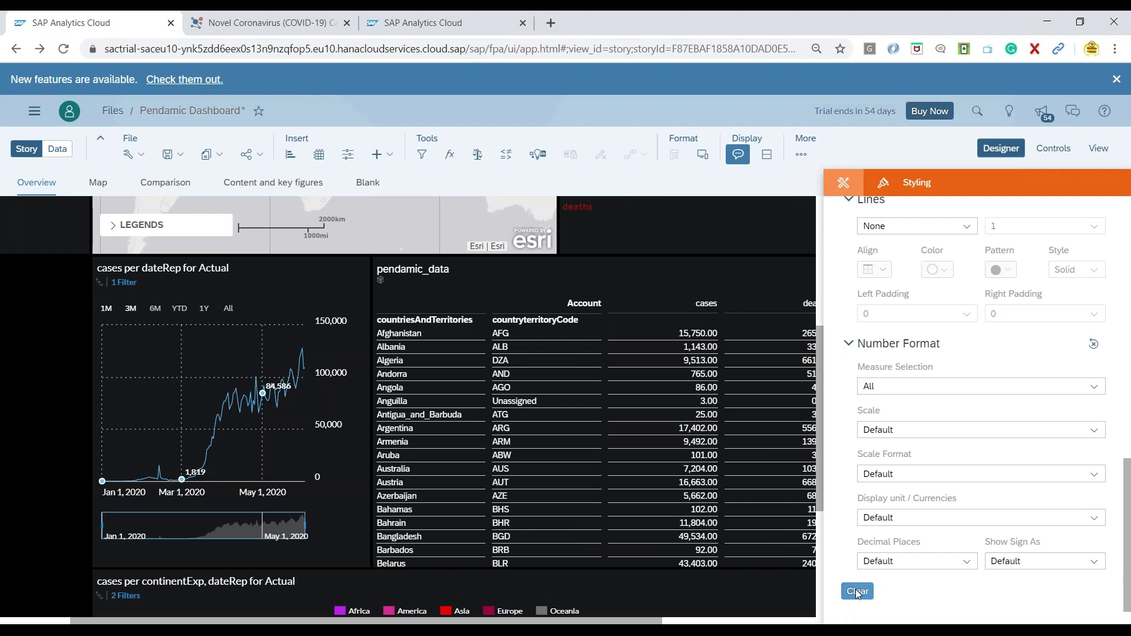
{"action": "left_click", "coordinate": [1098, 148]}
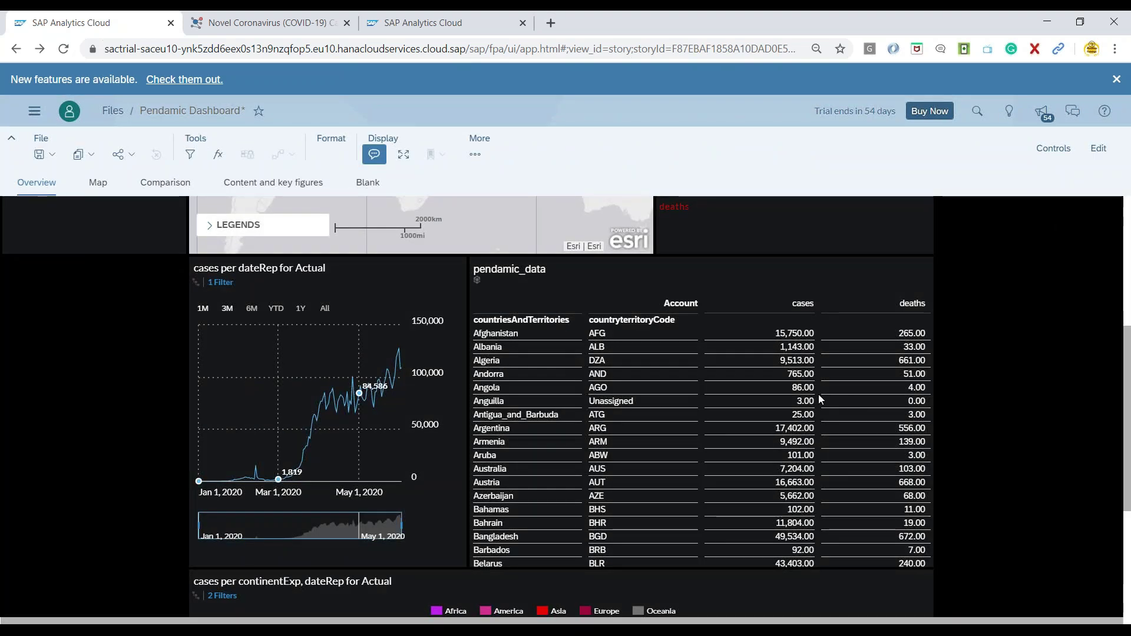
{"action": "key", "text": "ctrl+s"}
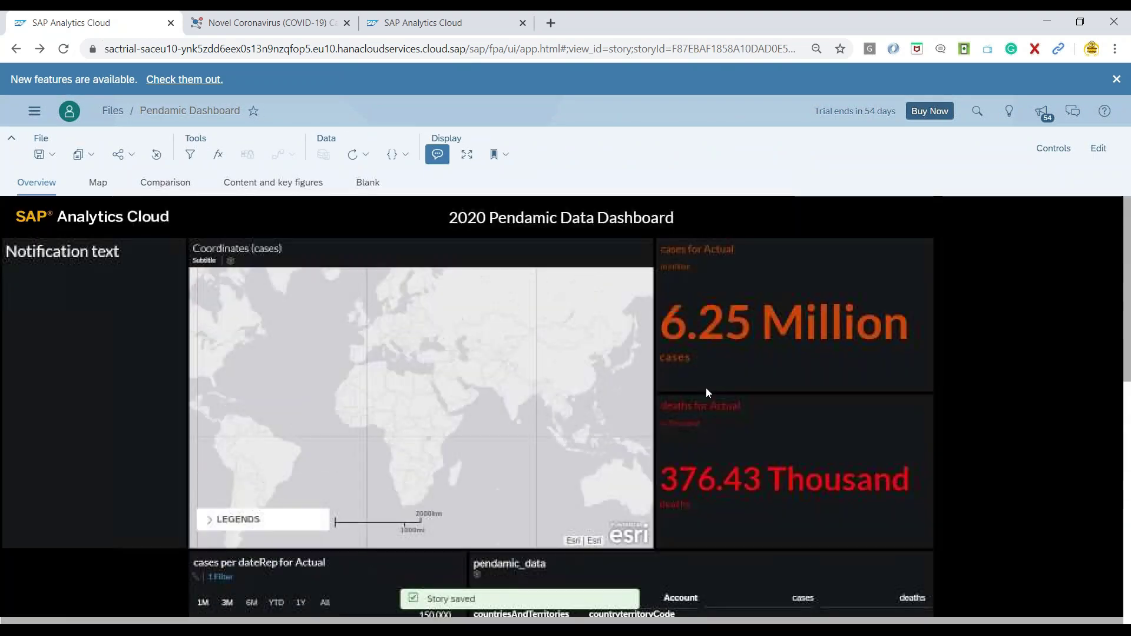
- Scroll through the finished dashboard to review the new pendamic_data table
{"action": "scroll", "coordinate": [705, 387], "scroll_direction": "down", "scroll_amount": 10}
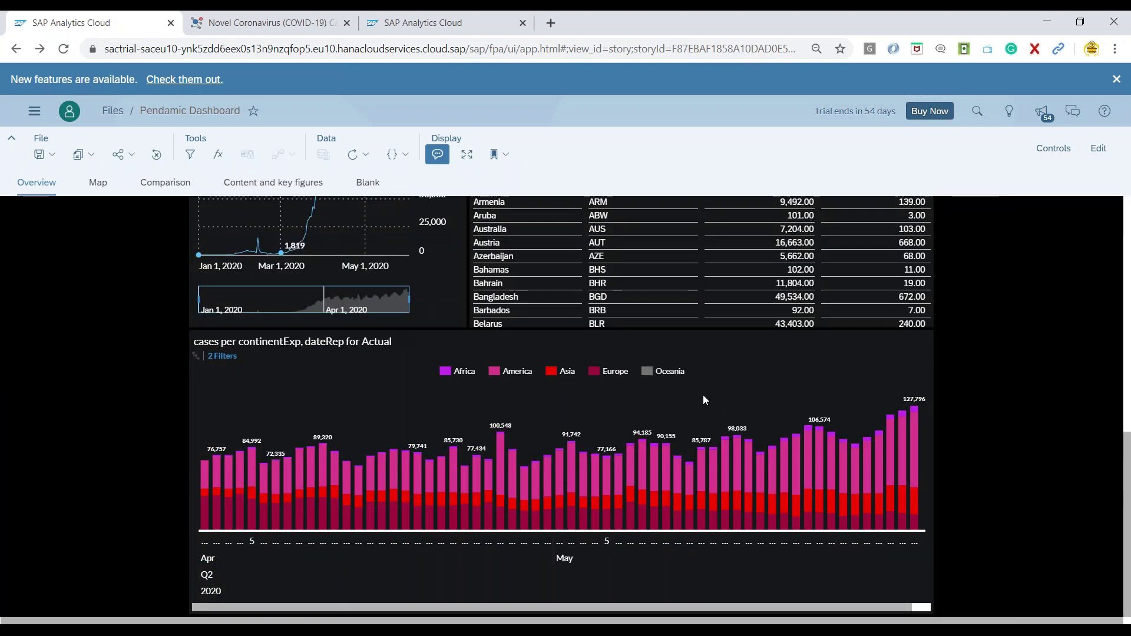
{"action": "scroll", "coordinate": [704, 400], "scroll_direction": "up", "scroll_amount": 10}
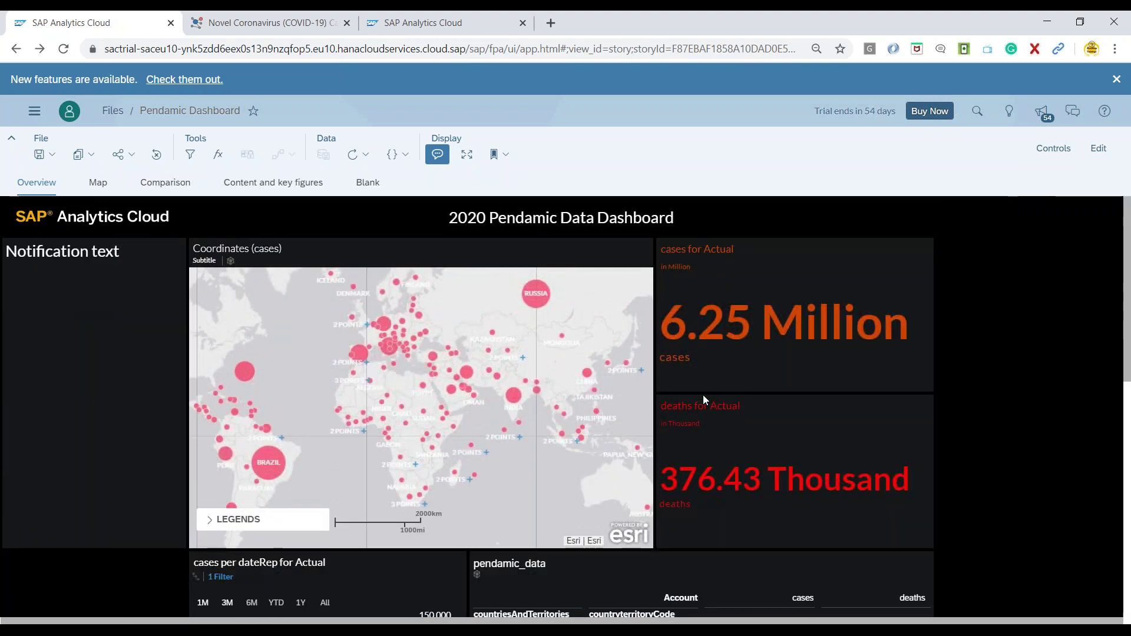
{"action": "scroll", "coordinate": [702, 394], "scroll_direction": "down", "scroll_amount": 10}
{"action": "scroll", "coordinate": [701, 396], "scroll_direction": "up", "scroll_amount": 6}
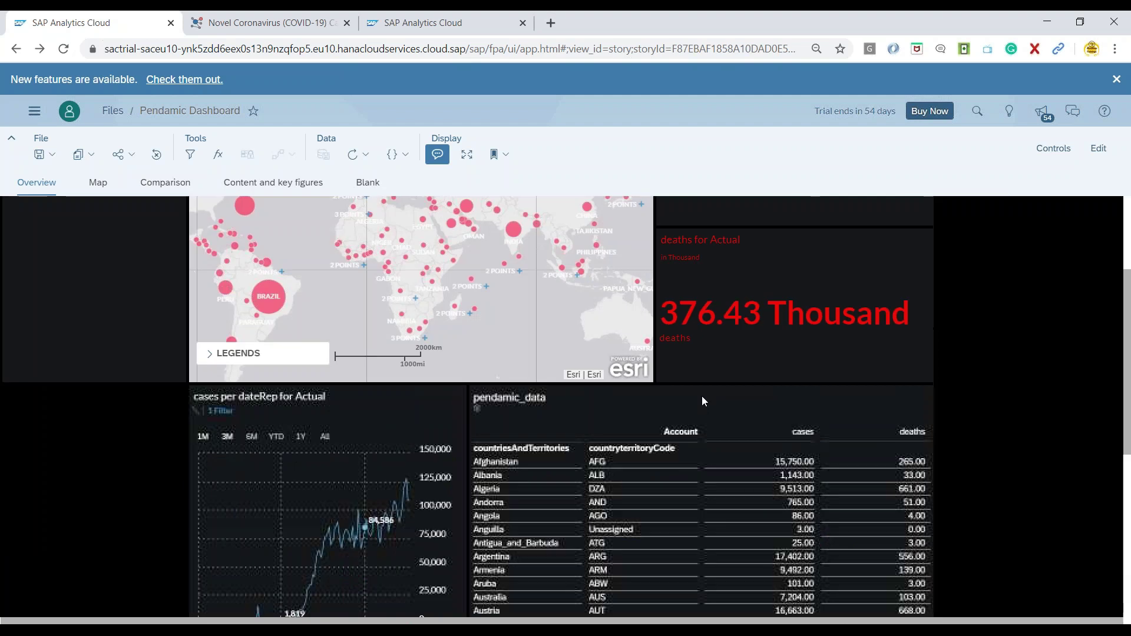
{"action": "scroll", "coordinate": [779, 407], "scroll_direction": "up", "scroll_amount": 3}
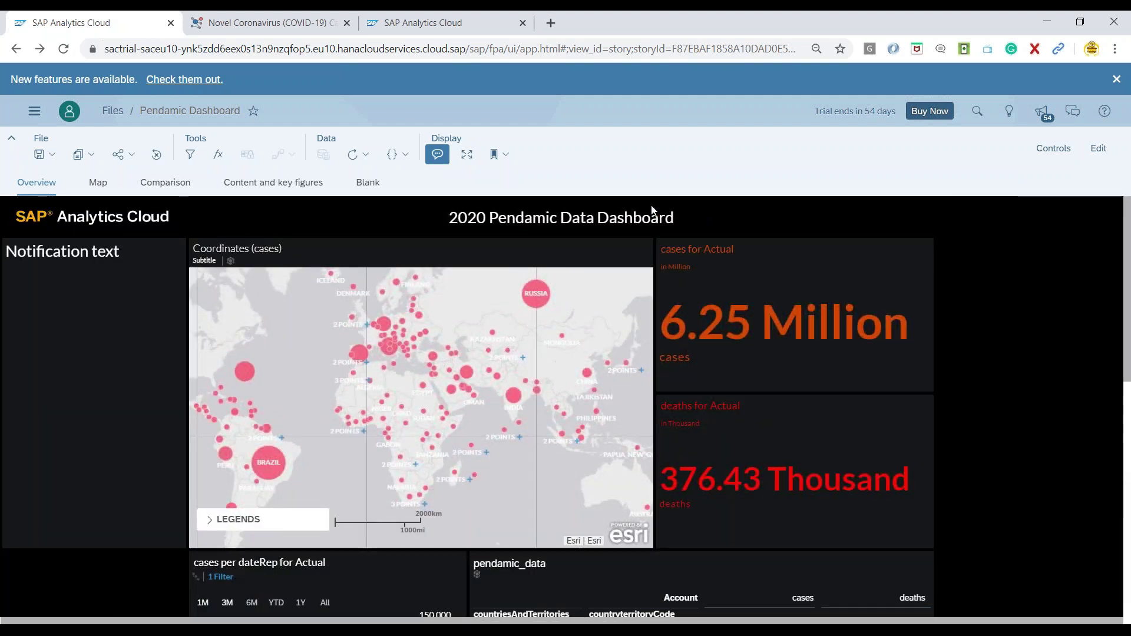